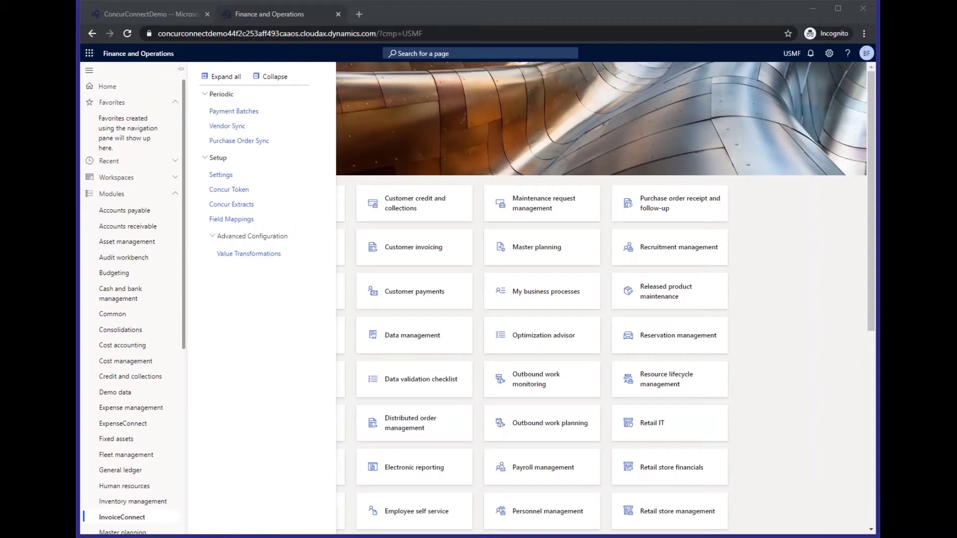
Open the InvoiceConnect settings from the module navigation.
click(441, 161)
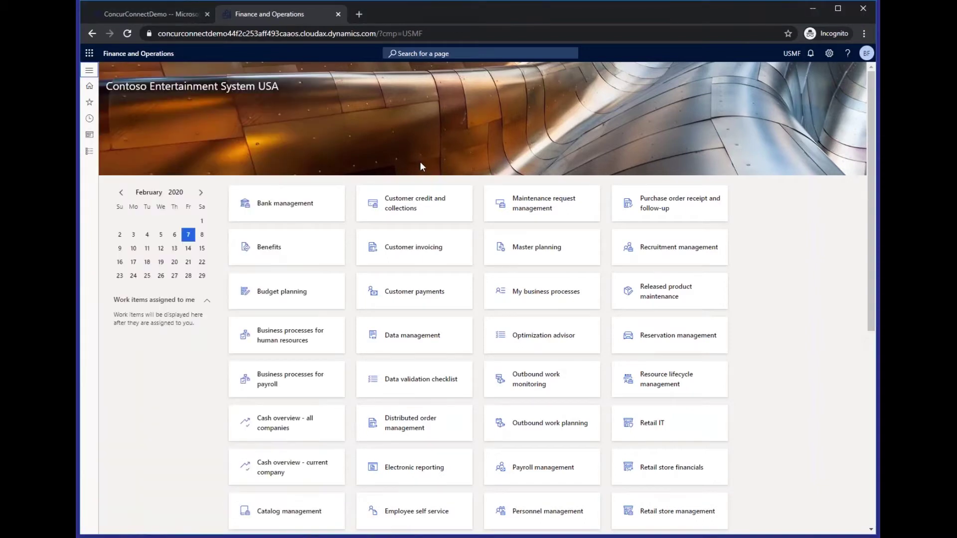
click(89, 73)
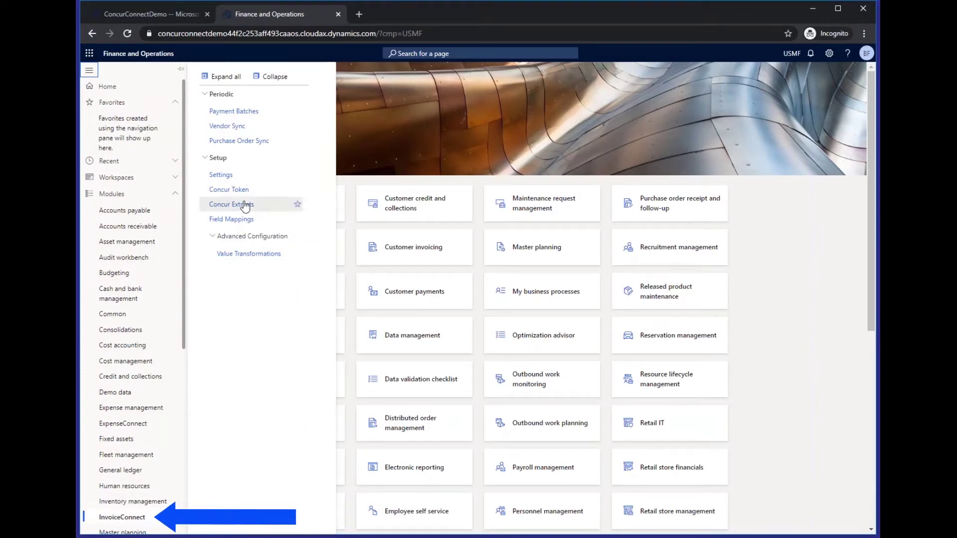
click(221, 176)
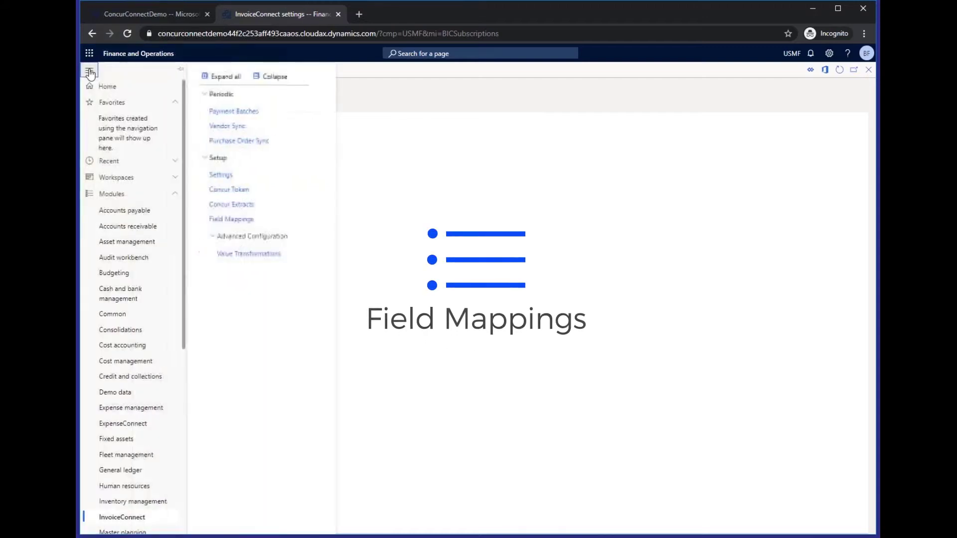
Open field mappings and switch the destination to Ledger Journal Transaction.
click(224, 218)
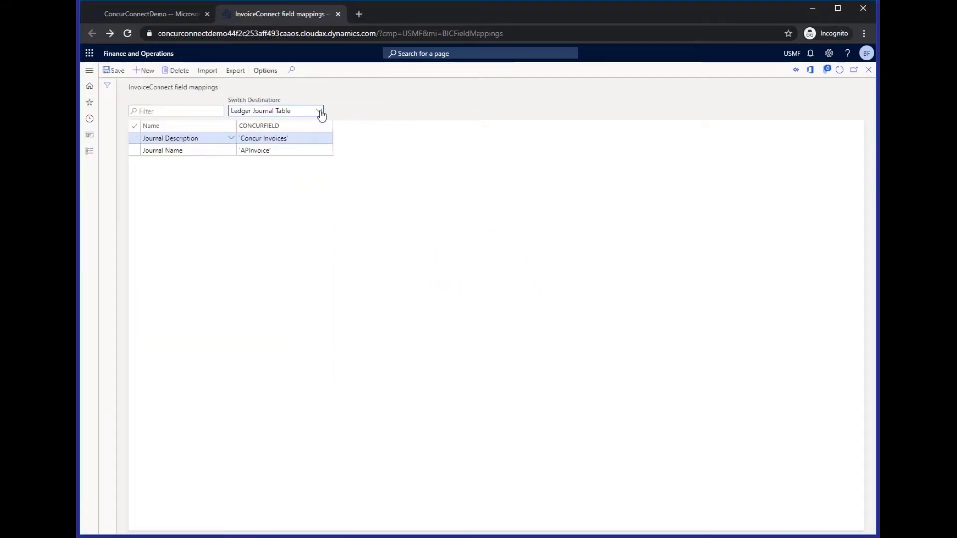
click(321, 113)
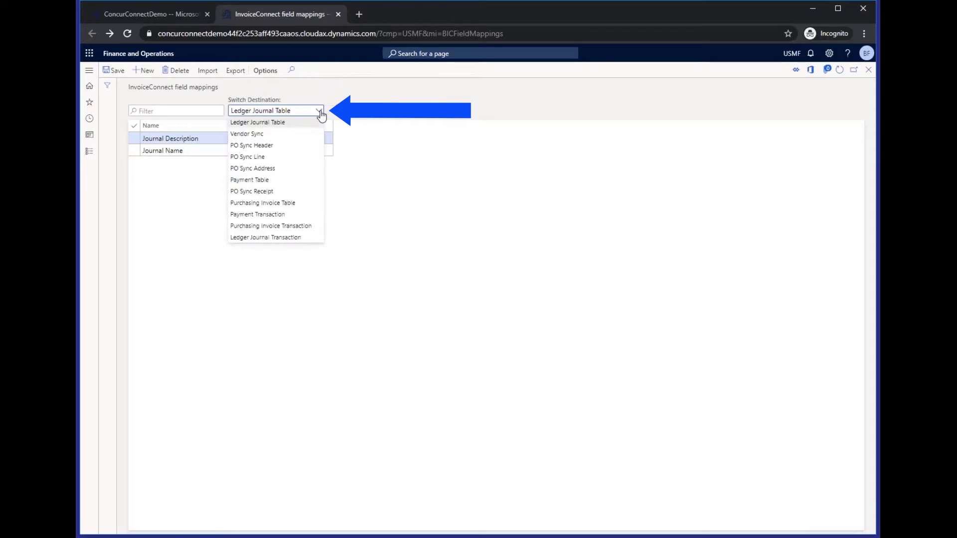
click(269, 237)
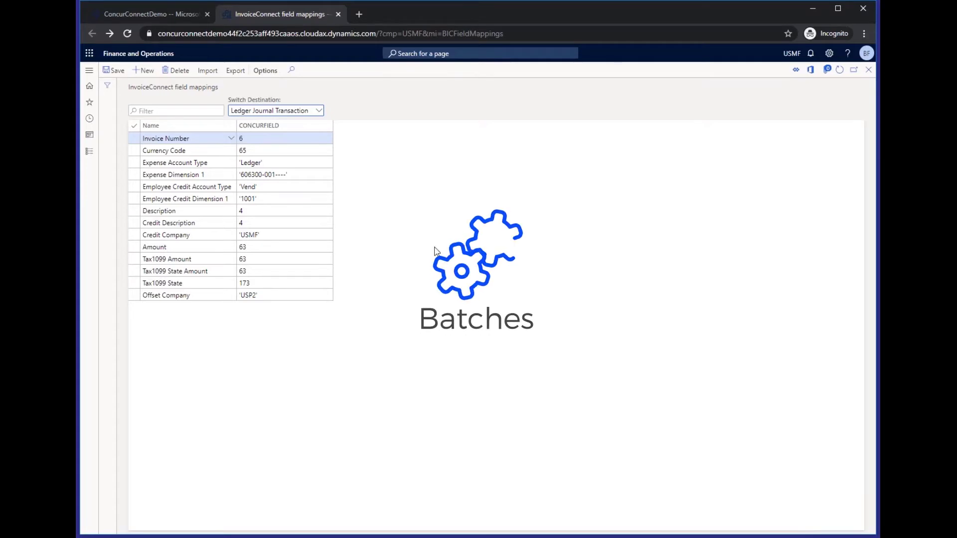
Run Process on InvoiceConnect payment batches to create batch BICBatchID-0000007.
click(89, 70)
click(226, 112)
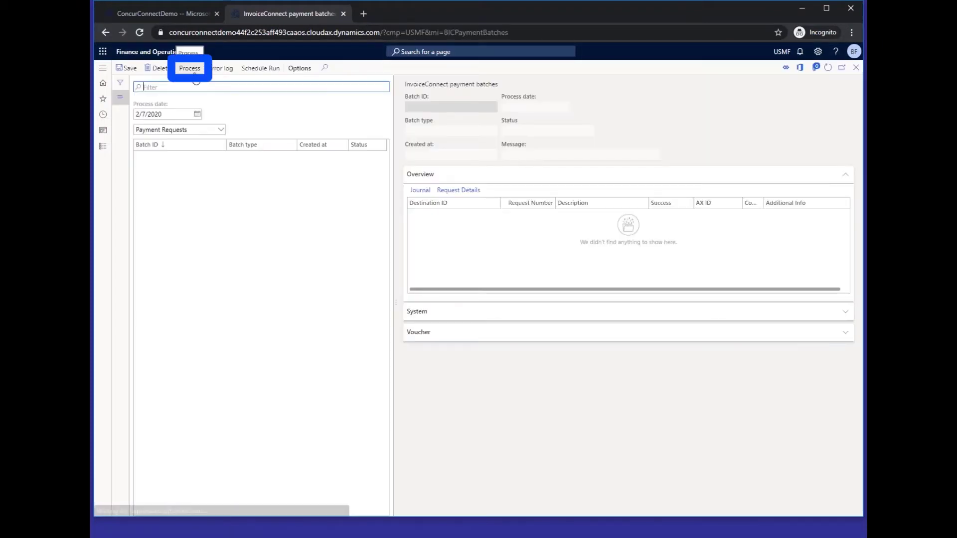
click(190, 69)
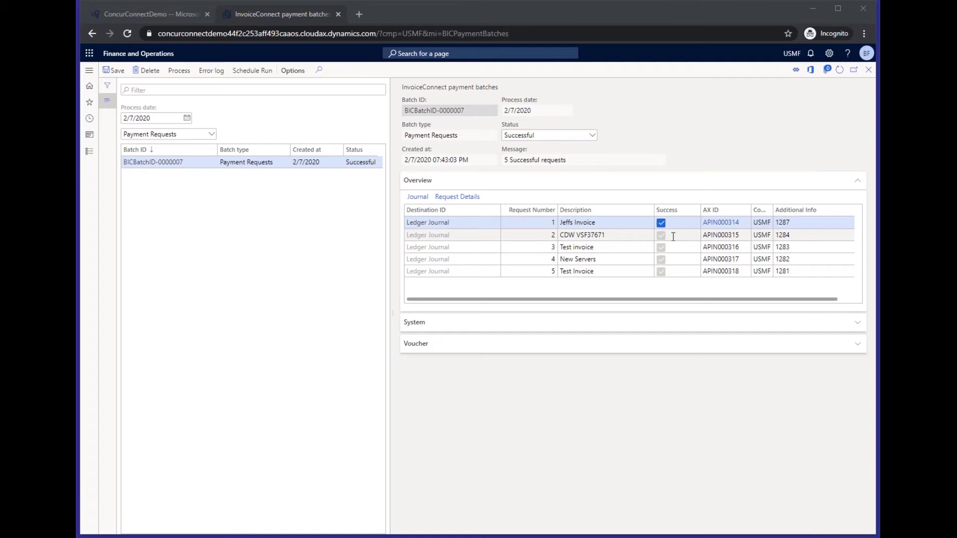
Check the batch error log, dismiss the message bar, and return to the batch overview.
click(212, 75)
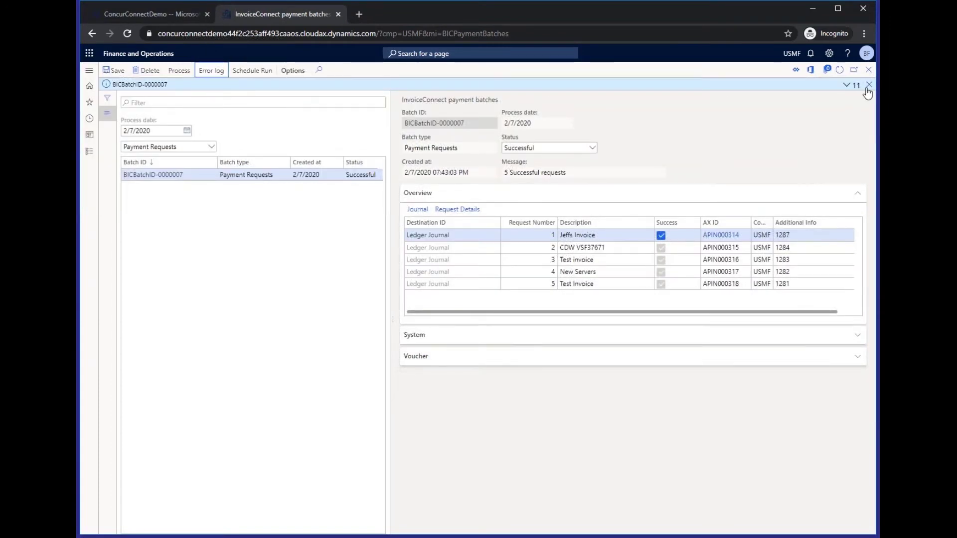
click(867, 85)
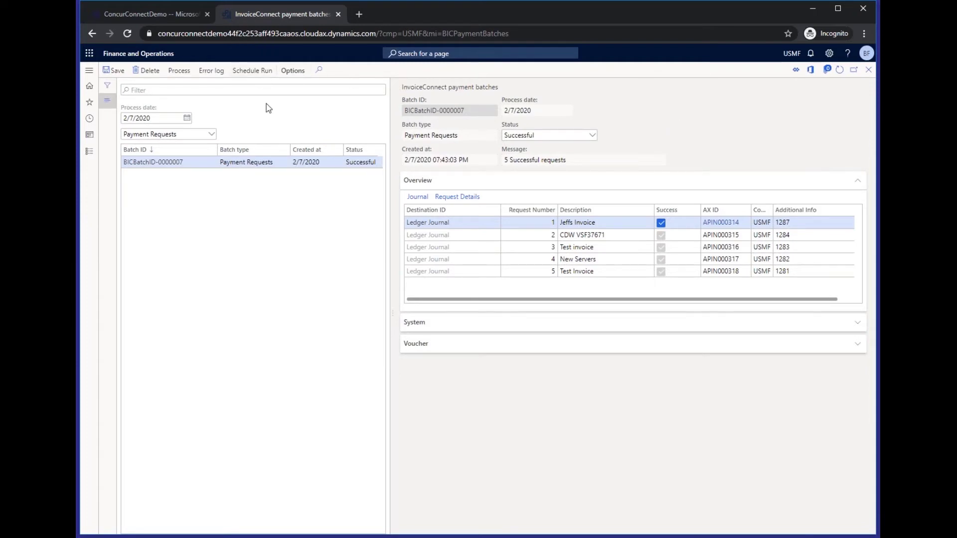
click(89, 70)
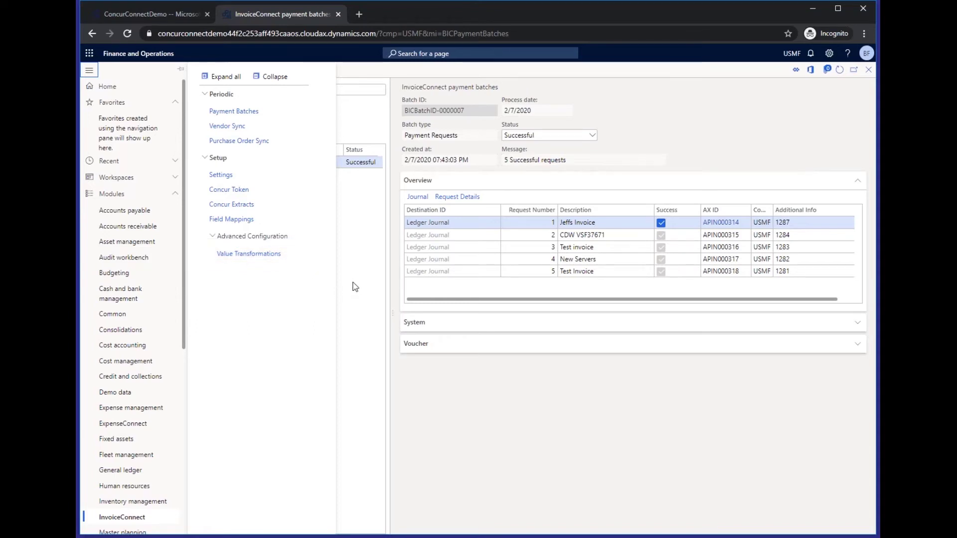
click(365, 266)
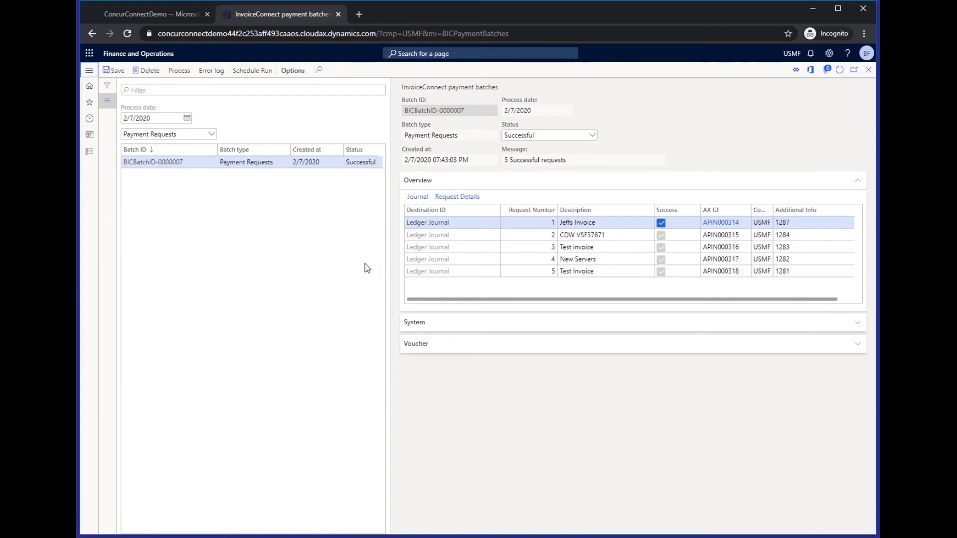
Open journal 00652 APINVOICE, then bring up the InvoiceConnect page list over it.
click(423, 199)
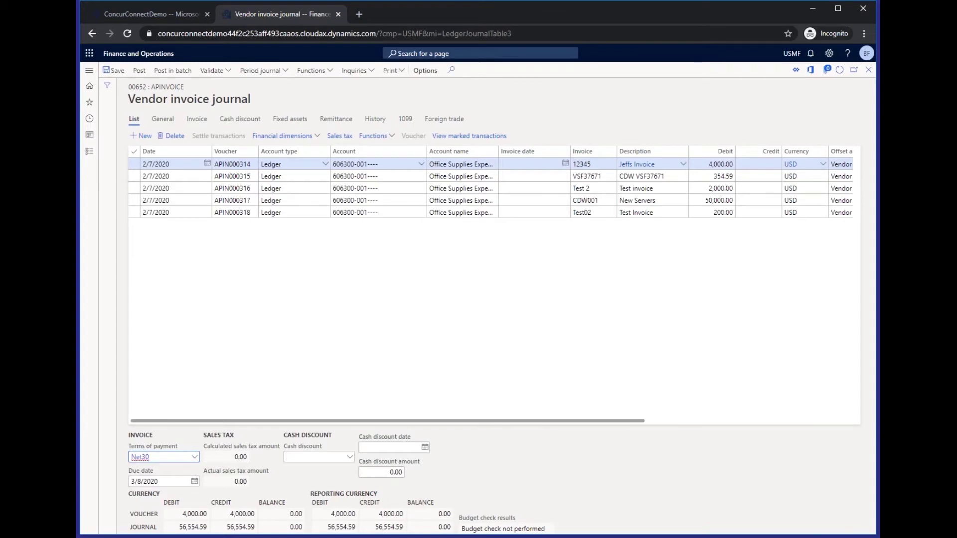
click(88, 70)
click(137, 518)
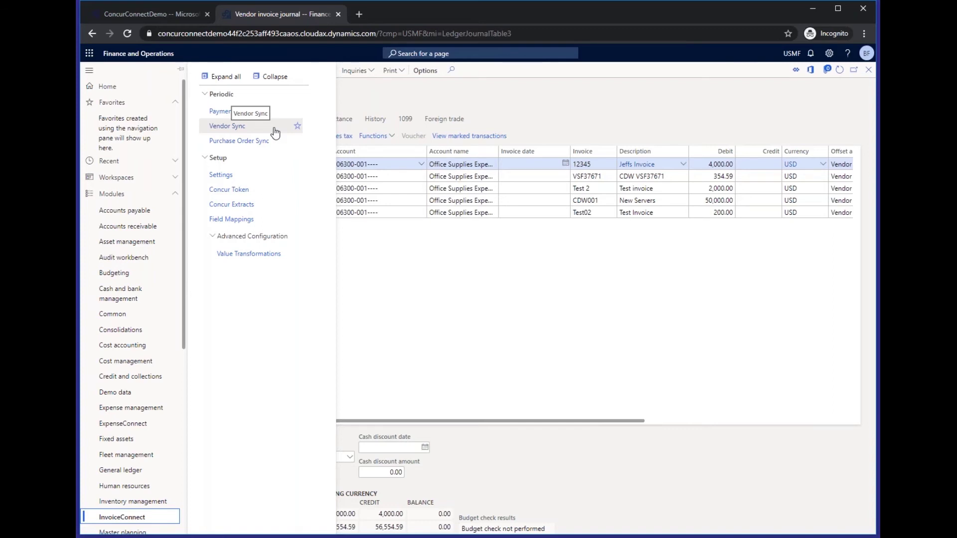
Browse the InvoiceConnect periodic links, Vendor Sync and Purchase Order Sync.
drag(274, 133, 275, 143)
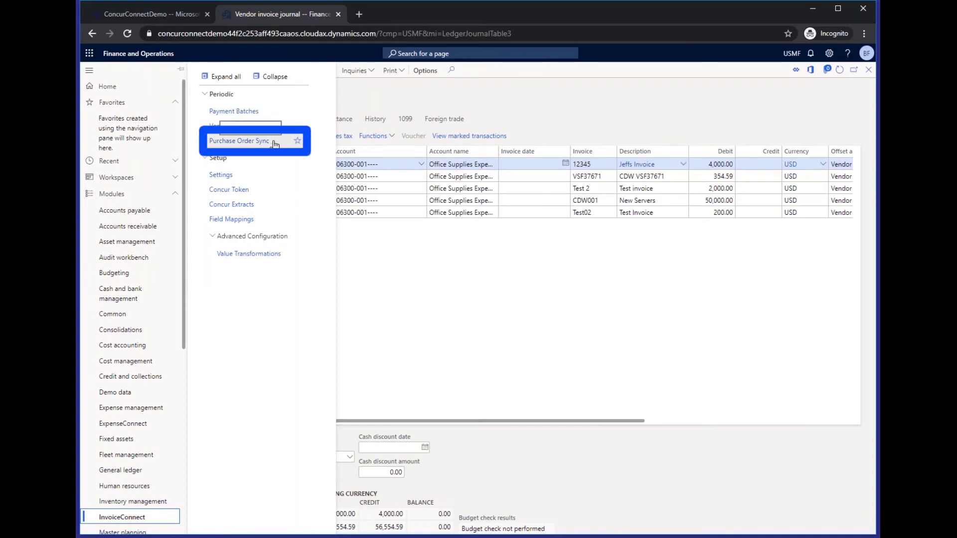
drag(274, 144, 275, 146)
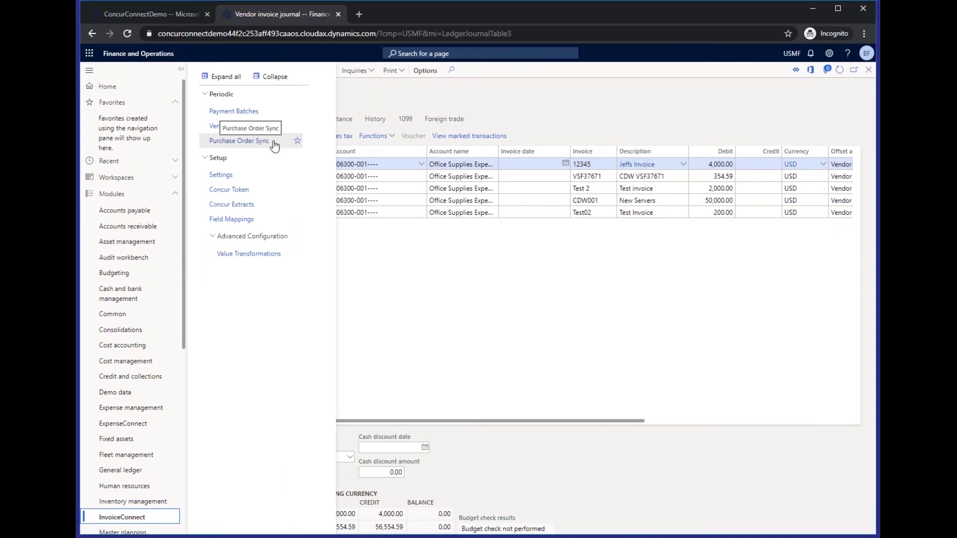